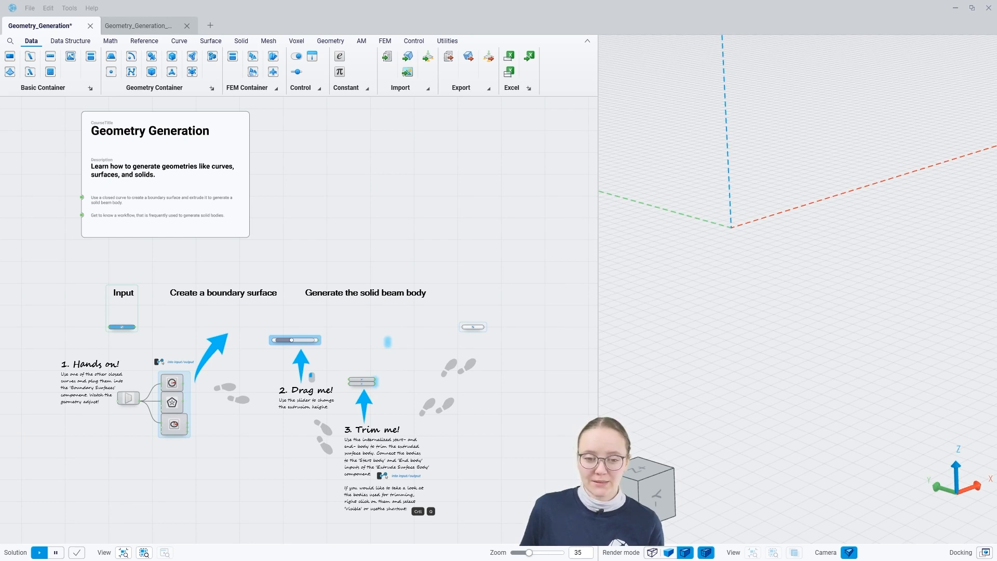
Step: Display the input Rectangle curve in the 3D view
scroll(94, 340, "up", 5)
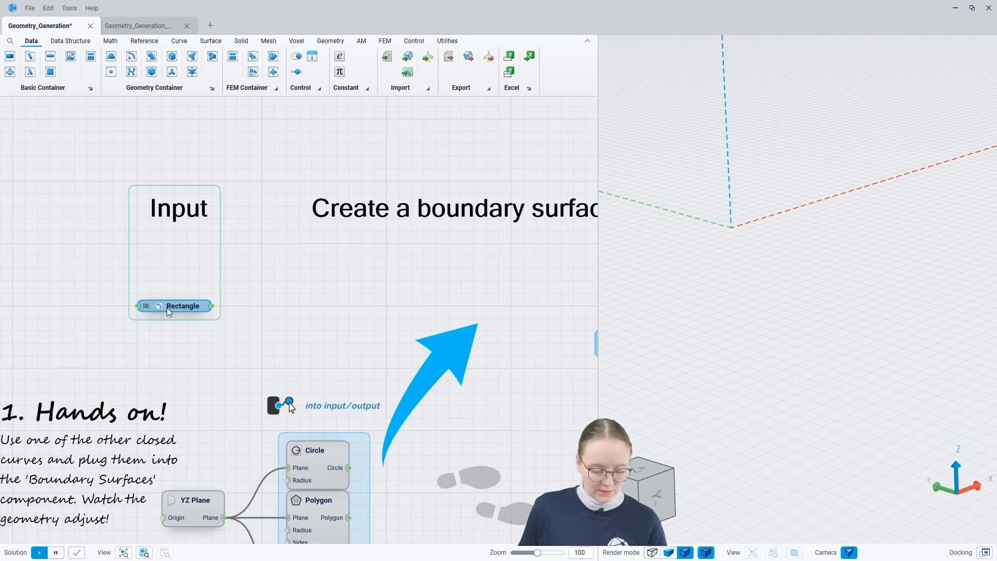
key("ctrl+c")
left_click(367, 327)
mouse_move(698, 335)
right_mouse_down()
mouse_move(734, 344)
mouse_move(697, 338)
right_mouse_up()
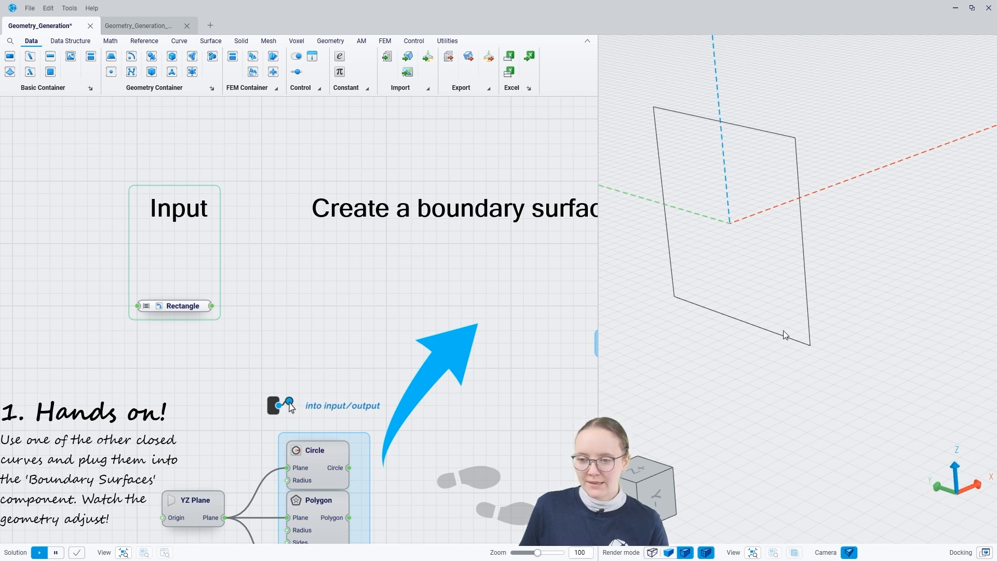
Step: Add a Boundary Surfaces component fed by the Rectangle output under the boundary surface heading
scroll(294, 329, "down", 2)
right_click_drag(392, 330, 236, 315)
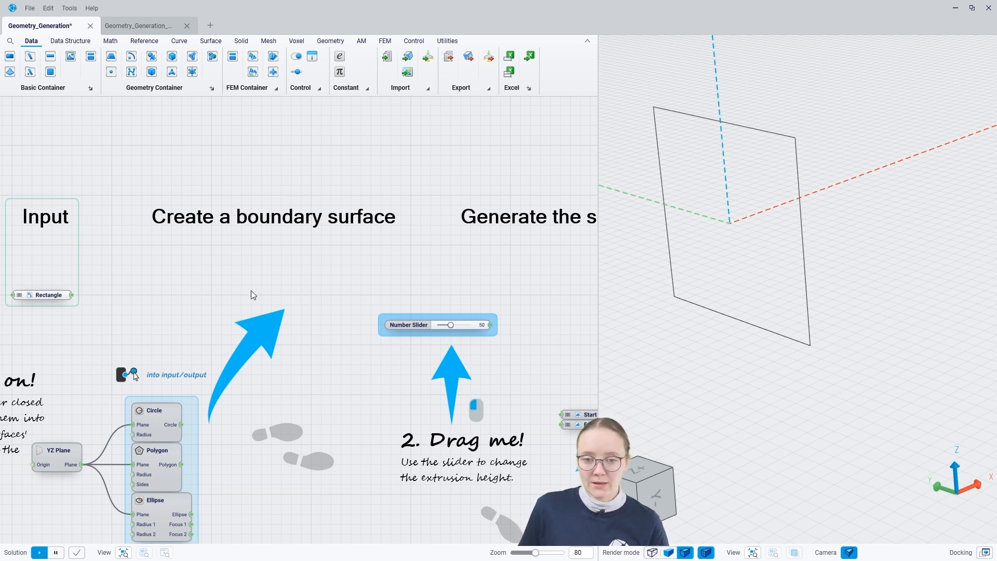
left_click(72, 296)
left_click_drag(72, 298, 244, 293)
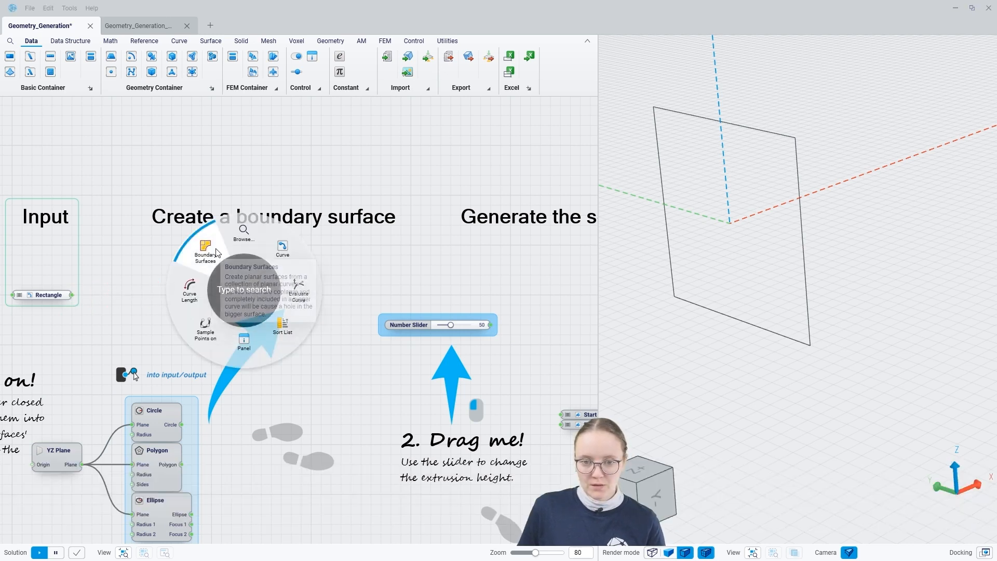
left_click(212, 255)
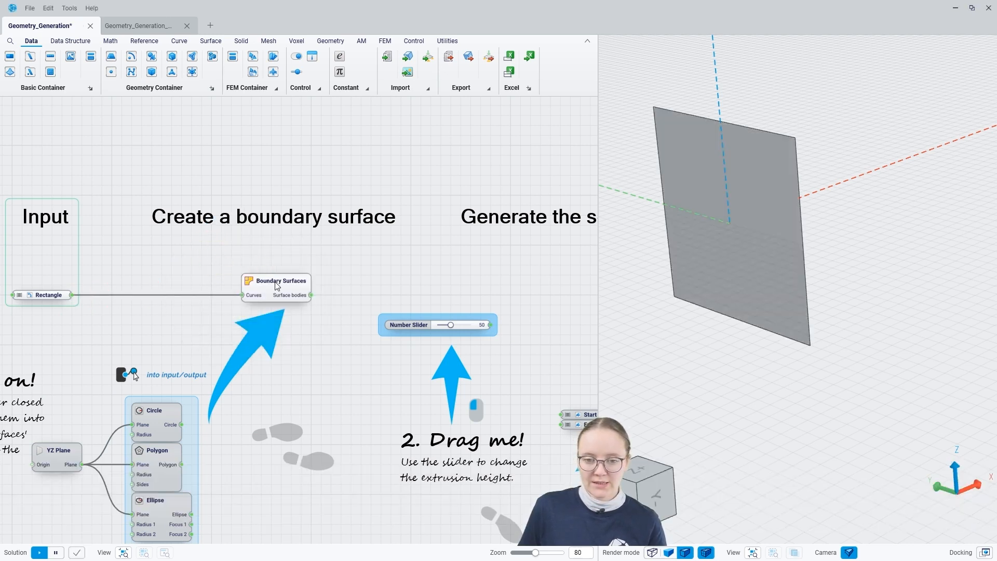
mouse_move(694, 378)
right_mouse_down()
mouse_move(636, 376)
mouse_move(705, 378)
mouse_move(693, 376)
right_mouse_up()
Step: Add an Extrude Surface Body component fed by the Surface bodies output of Boundary Surfaces
right_click_drag(461, 282, 297, 273)
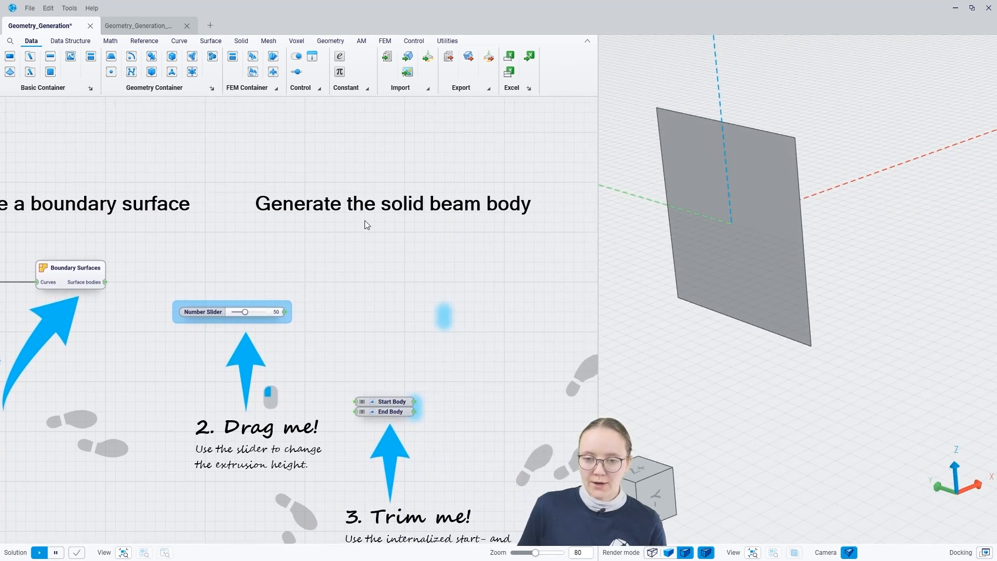
left_click_drag(106, 282, 478, 279)
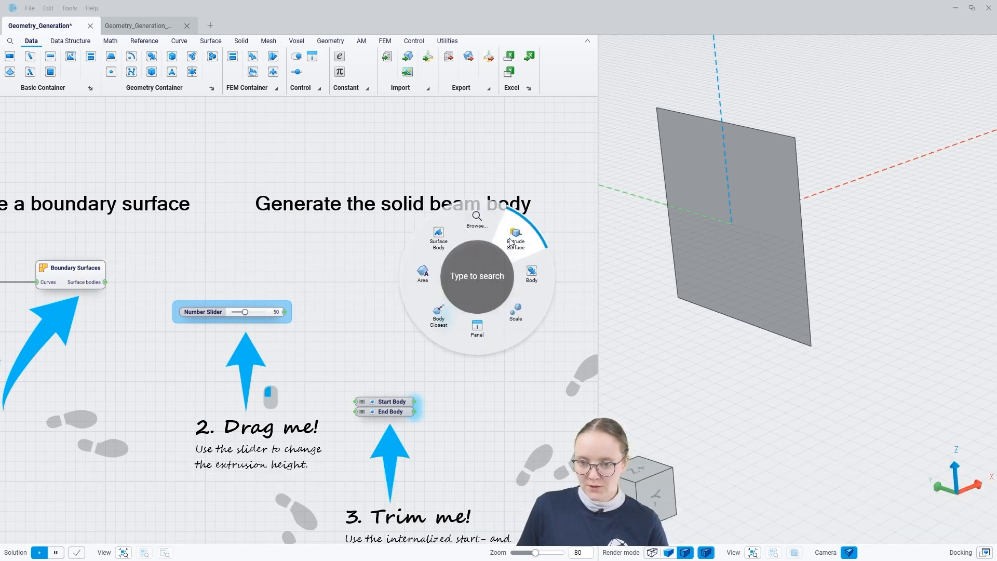
left_click(513, 237)
left_click(516, 311)
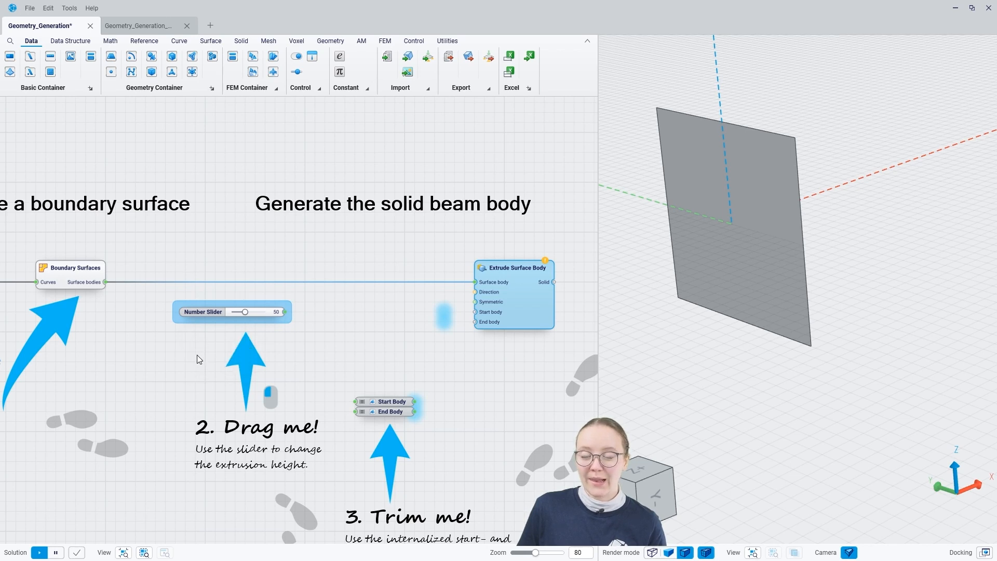
Step: Add a Unit X component driven by the number slider's output
left_click_drag(285, 312, 337, 314)
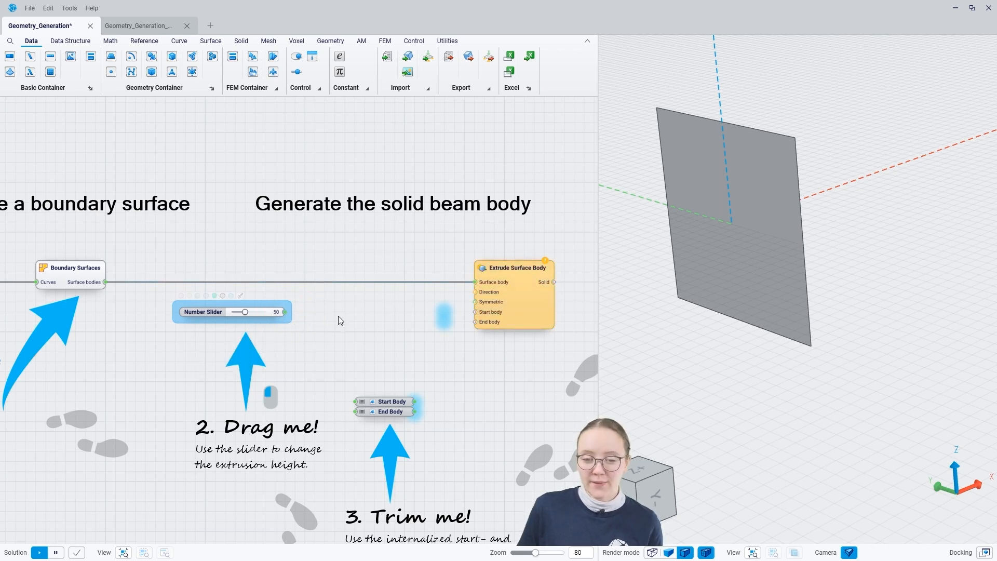
left_click_drag(285, 312, 330, 312)
type("x")
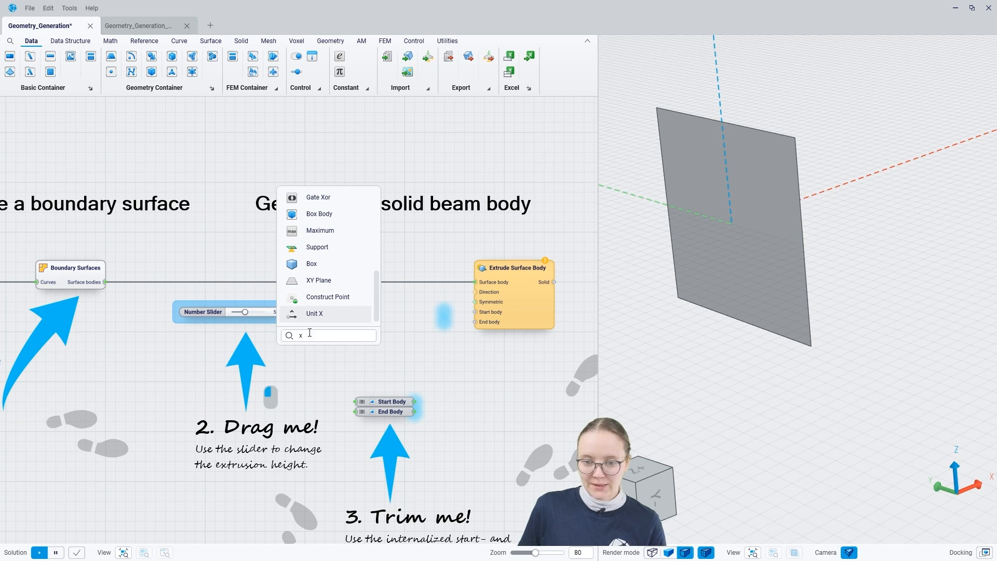
left_click(315, 312)
Step: Connect the Unit X vector to the Direction input of Extrude Surface Body and move that component closer to Unit X
left_click(386, 312)
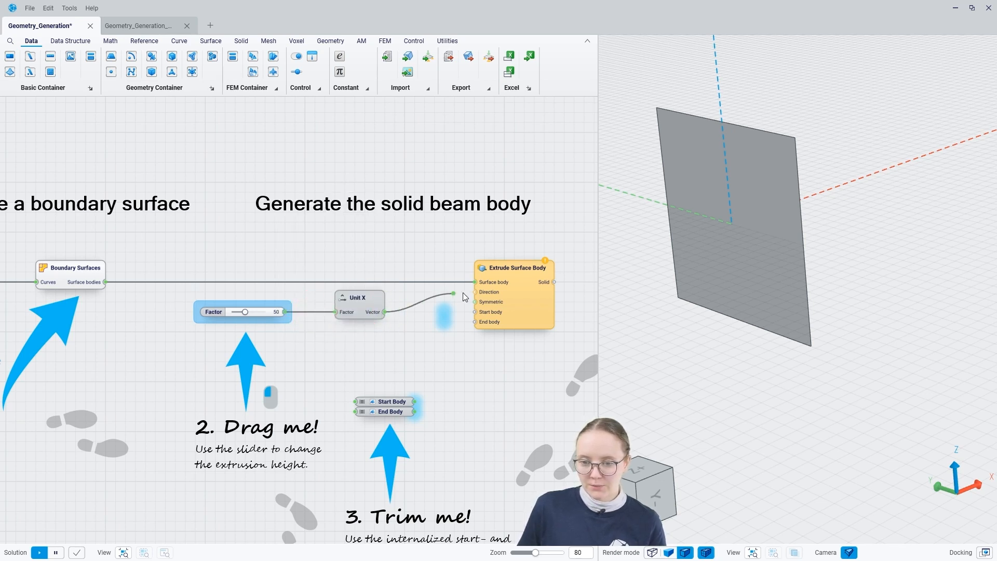
left_click(477, 291)
left_click_drag(529, 297, 506, 299)
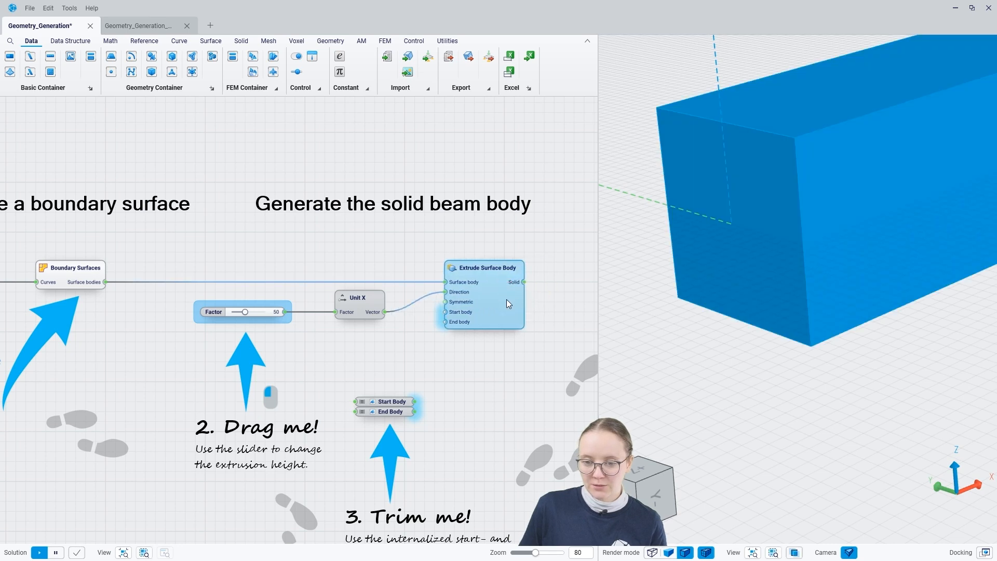
left_click(496, 364)
scroll(635, 355, "down", 3)
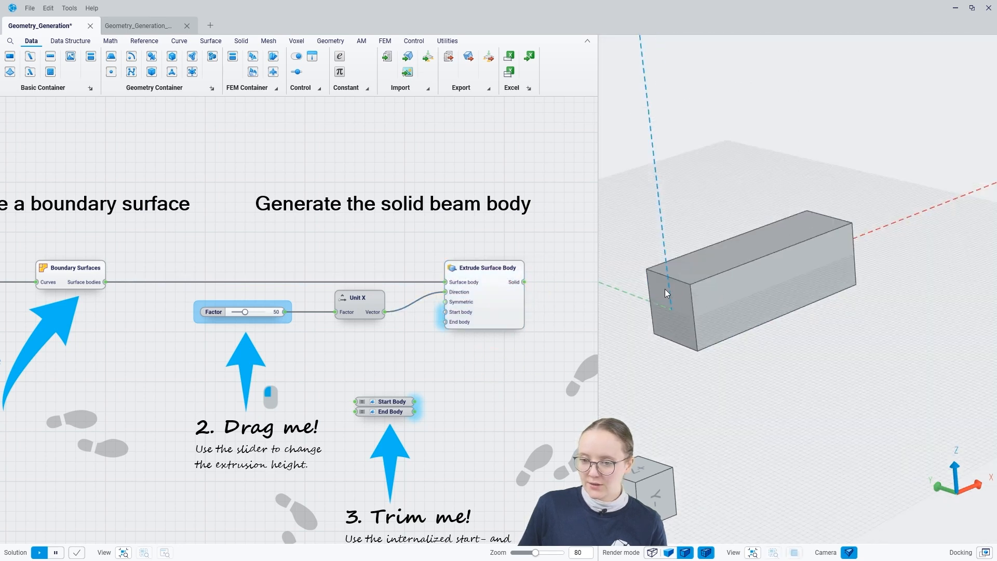
mouse_move(645, 495)
left_mouse_down()
mouse_move(637, 489)
mouse_move(639, 501)
mouse_move(661, 486)
mouse_move(658, 508)
left_mouse_up()
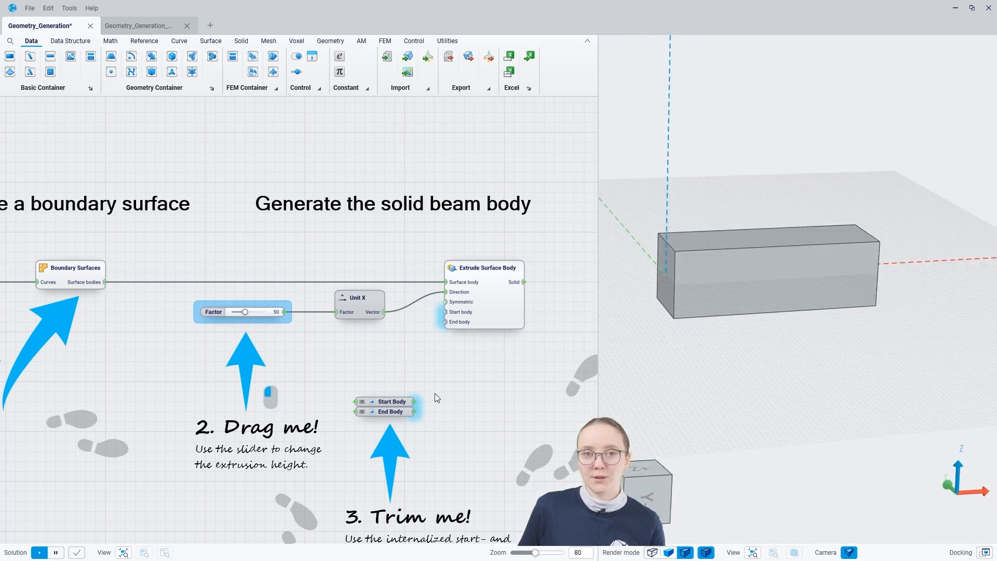
Step: Connect the Solid output of Extrude Surface Body to the Solid Body container
right_click_drag(478, 356, 384, 351)
left_click_drag(429, 276, 519, 276)
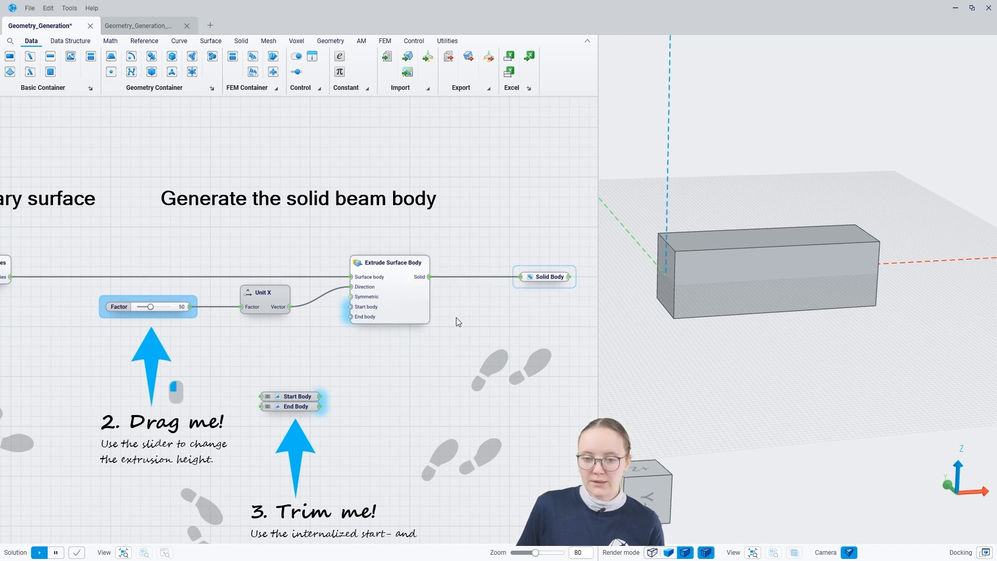
scroll(469, 313, "down", 3)
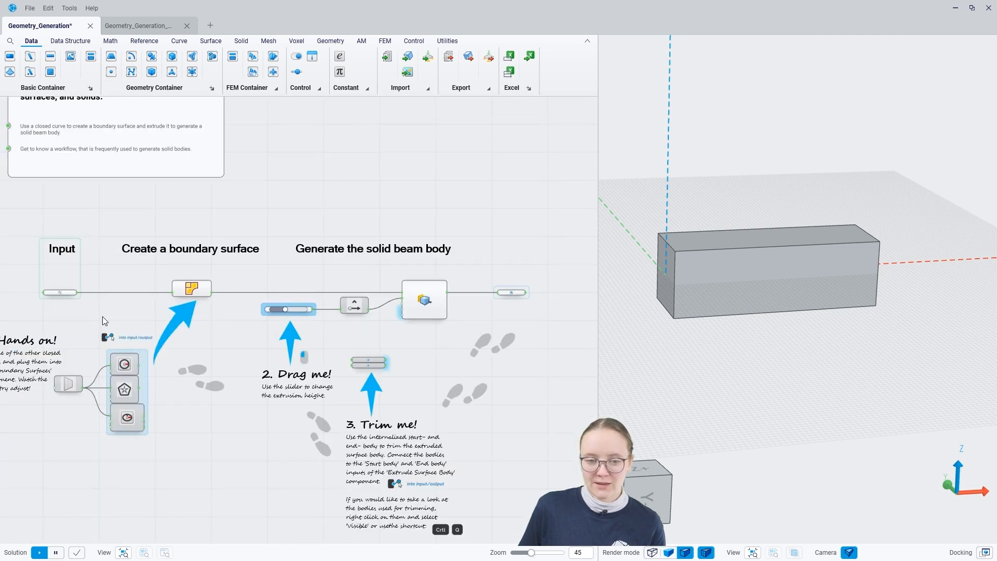
Step: Hide the extruded beam, the solid body and the boundary surface so only the rectangle curve remains displayed
right_click_drag(106, 313, 287, 279)
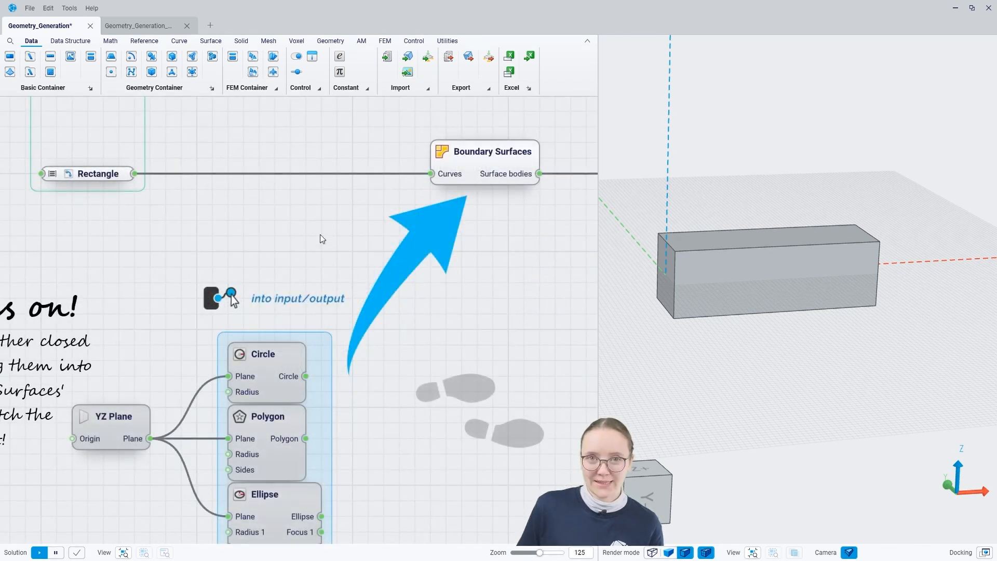
right_click_drag(391, 407, 442, 327)
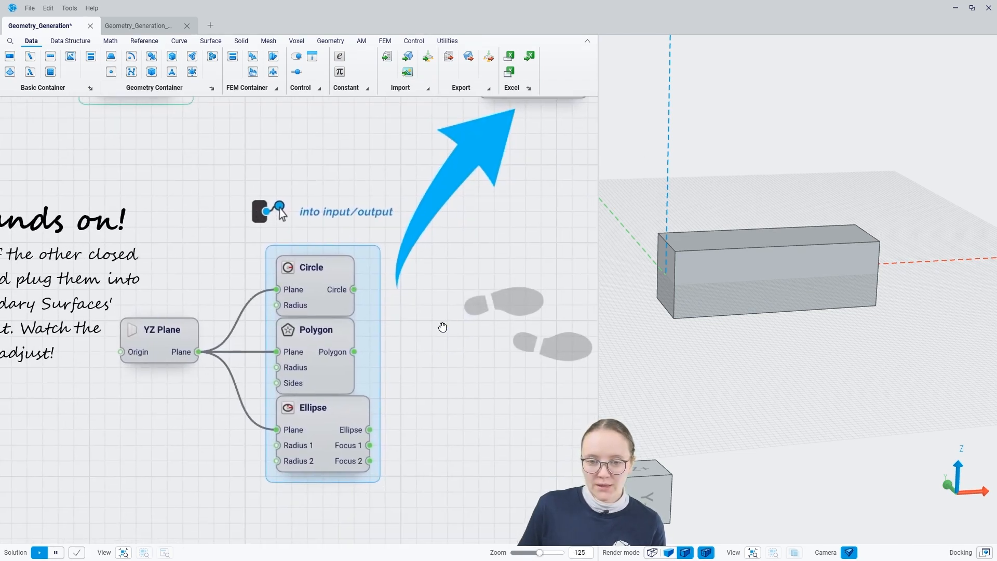
left_click(697, 303)
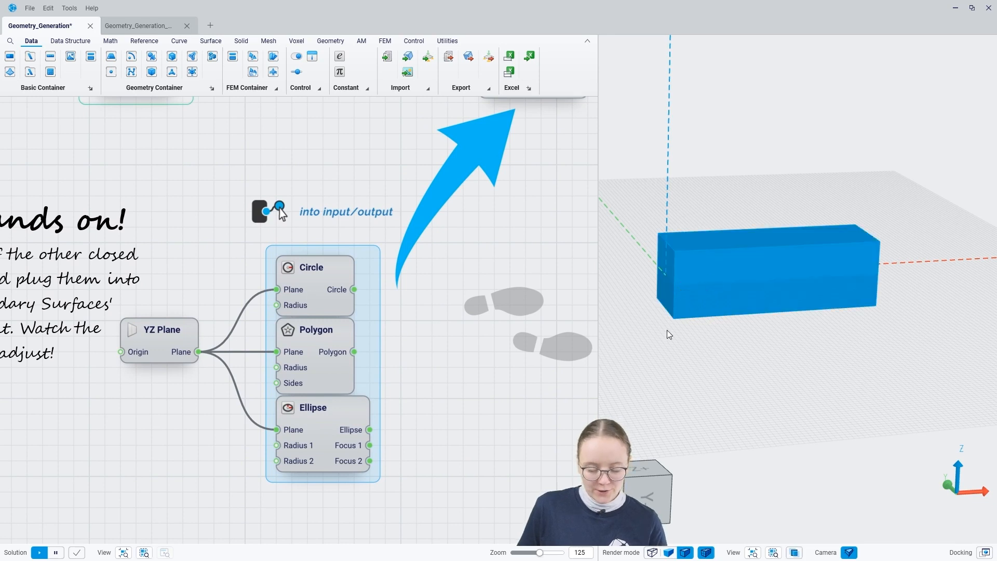
key("ctrl+q")
left_click(807, 272)
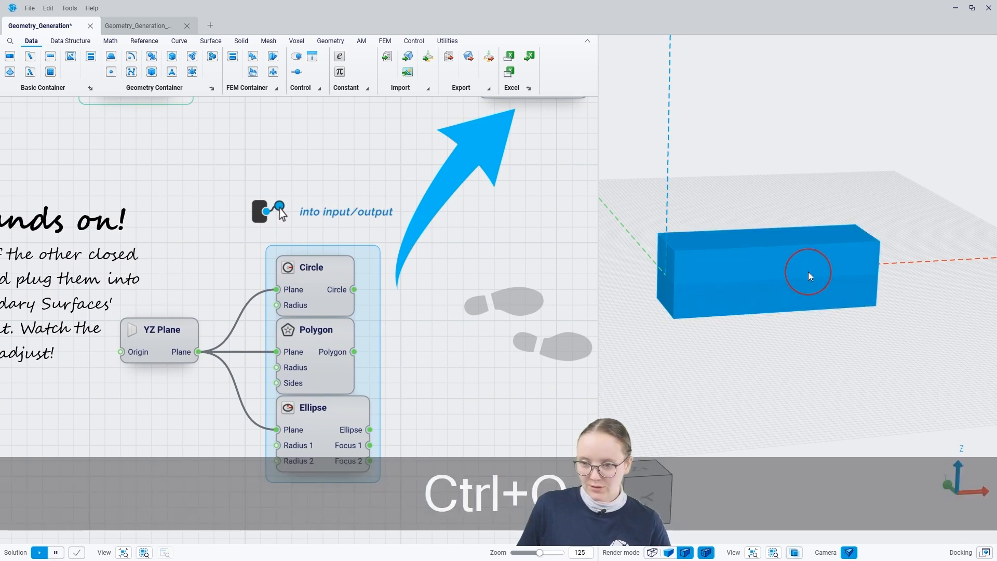
key("ctrl+d")
left_click(730, 322)
key("ctrl+q")
left_click(666, 282)
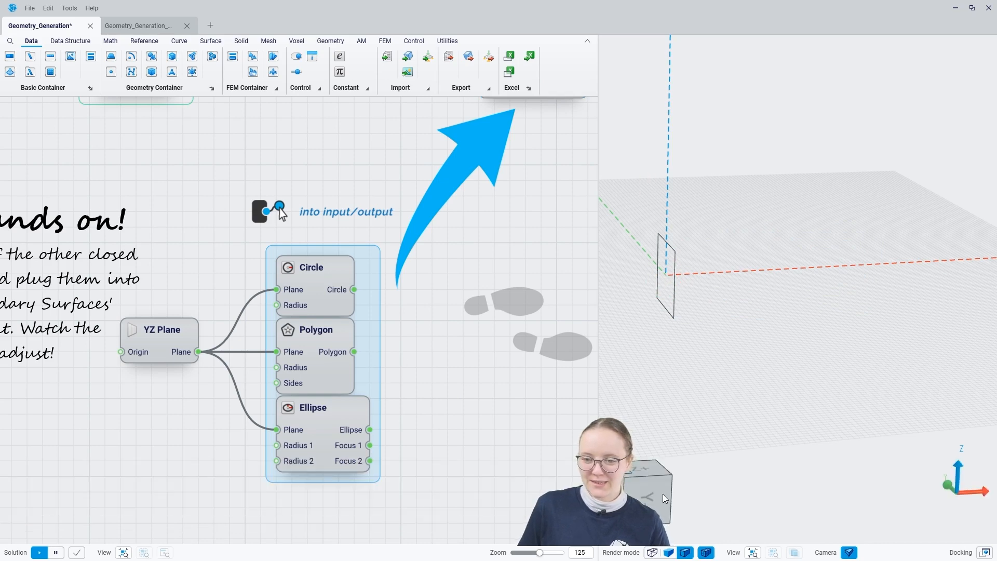
Step: Display the Circle, Polygon and Ellipse curves together with the rectangle, seen straight onto the YZ plane
left_click(615, 492)
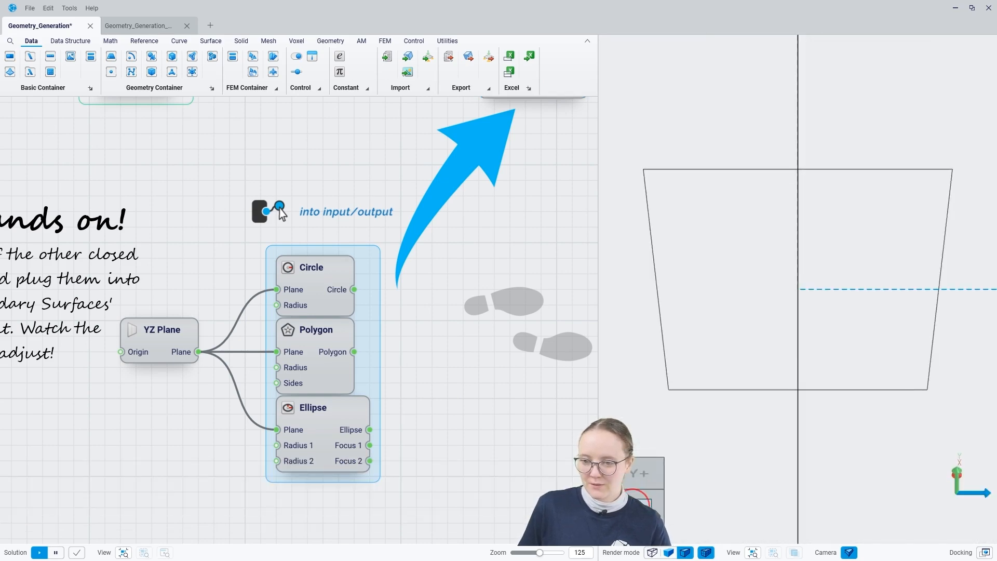
left_click(343, 294)
key("ctrl+q")
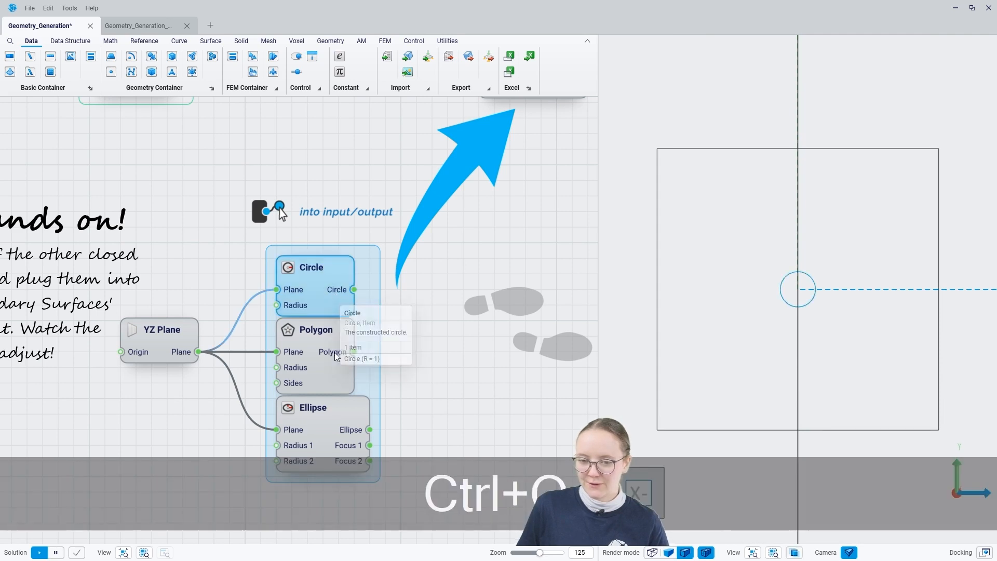
left_click(306, 348)
key("ctrl+q")
scroll(650, 396, "up", 3)
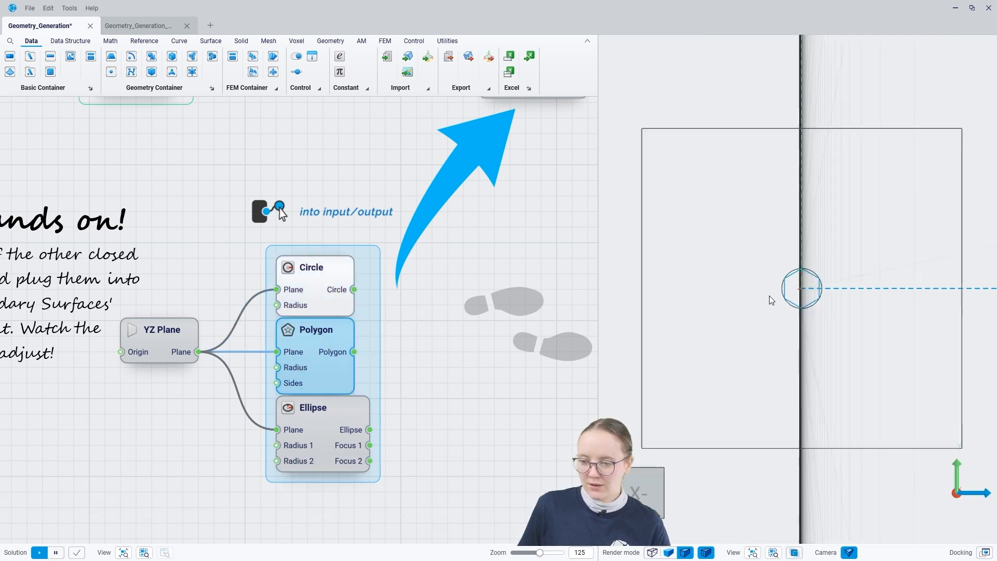
left_click(322, 422)
key("ctrl+q")
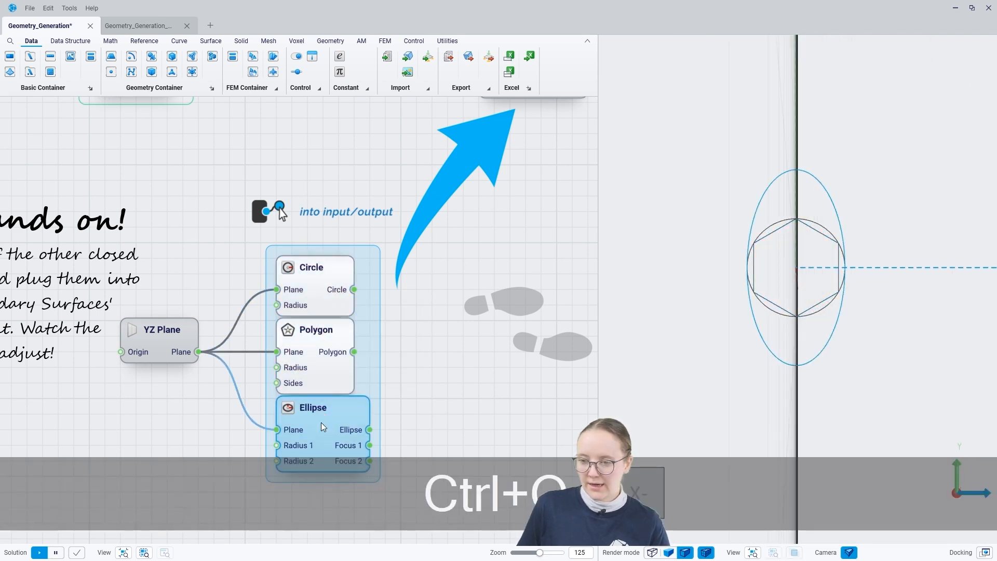
Step: Hide the Ellipse, Polygon and Circle curves again
key("ctrl+q")
left_click(315, 377)
key("ctrl+q")
left_click(328, 289)
key("ctrl+q")
left_click(477, 361)
scroll(418, 357, "down", 10)
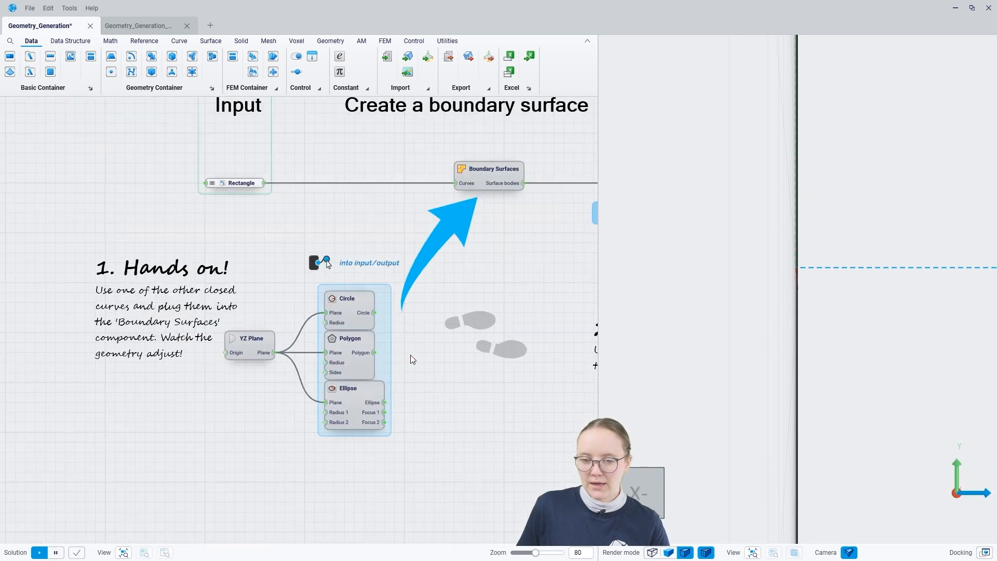
Step: Make the extruded beam body visible again and show it from an angled view
key("ctrl+q")
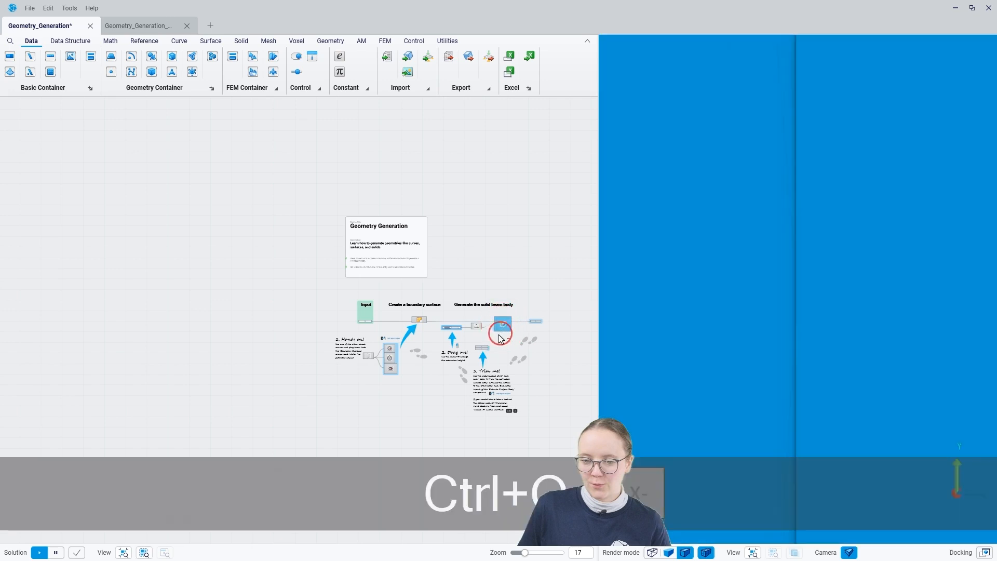
scroll(414, 336, "up", 8)
left_click(706, 349)
scroll(721, 356, "down", 6)
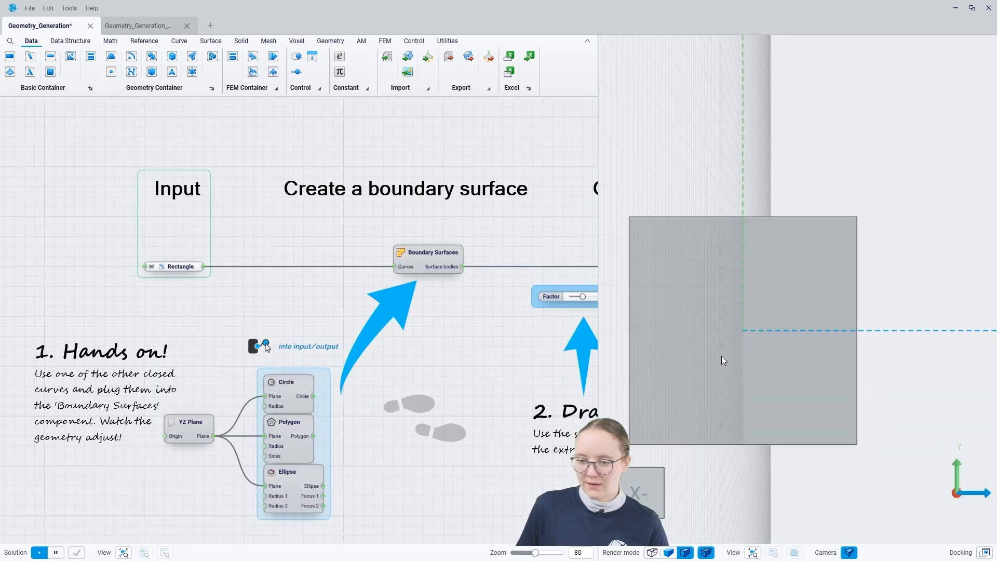
left_click(652, 492)
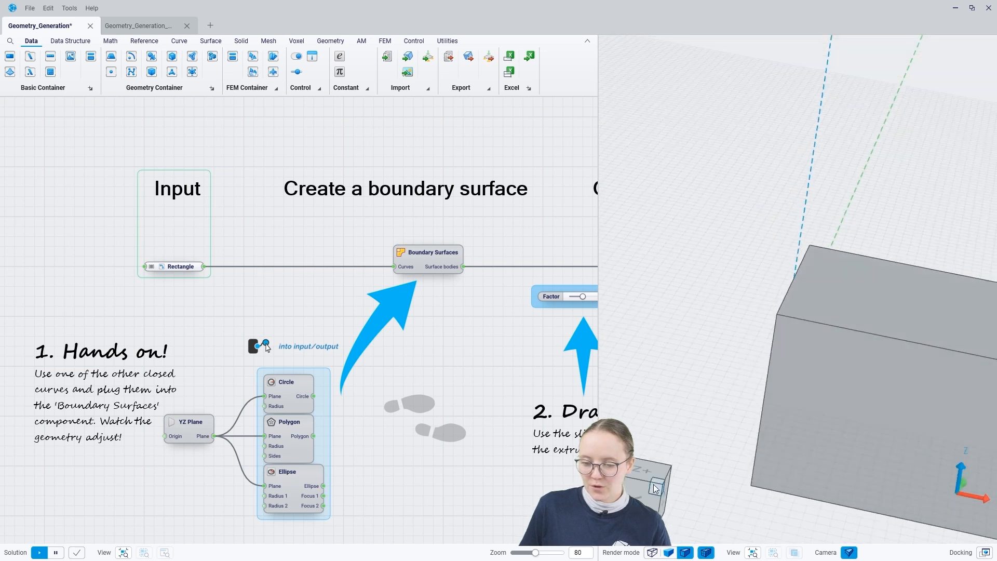
left_click(655, 488)
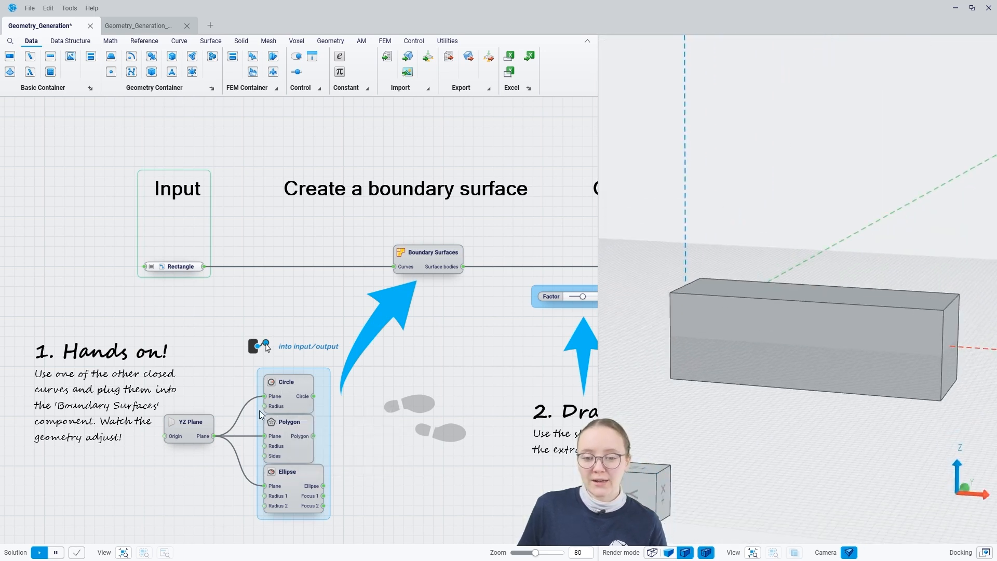
Step: Try the Circle and the Polygon in turn as the Curves input of Boundary Surfaces
left_click_drag(316, 394, 394, 266)
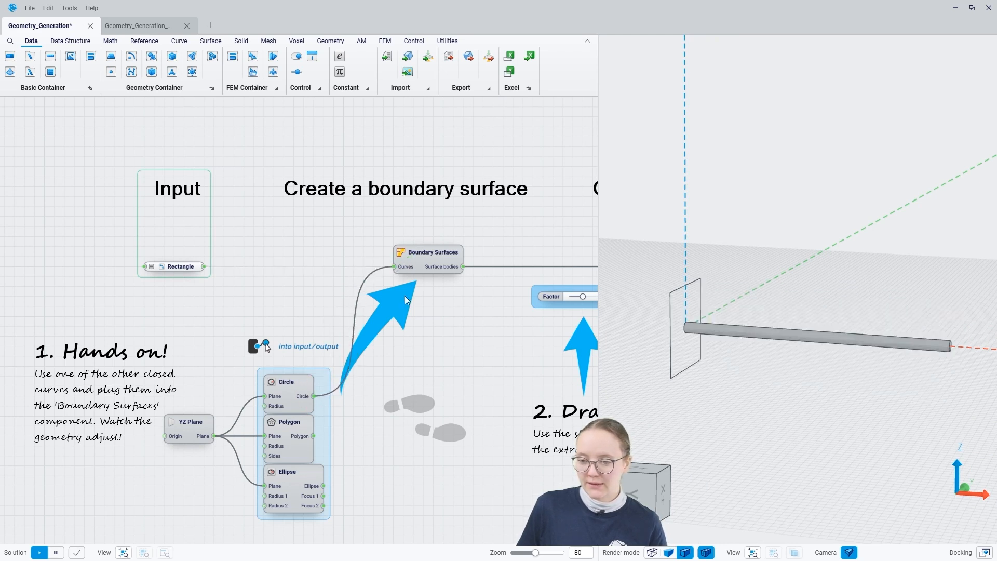
scroll(841, 357, "up", 2)
mouse_move(881, 365)
middle_mouse_down()
mouse_move(816, 361)
mouse_move(795, 365)
mouse_move(823, 364)
mouse_move(701, 394)
middle_mouse_up()
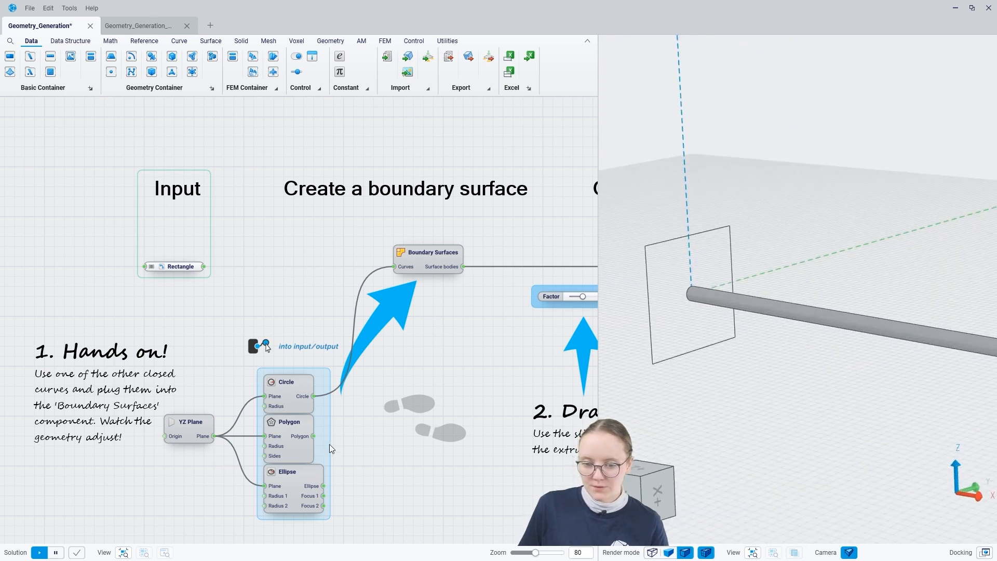
mouse_move(314, 436)
left_mouse_down()
mouse_move(367, 269)
mouse_move(394, 266)
left_mouse_up()
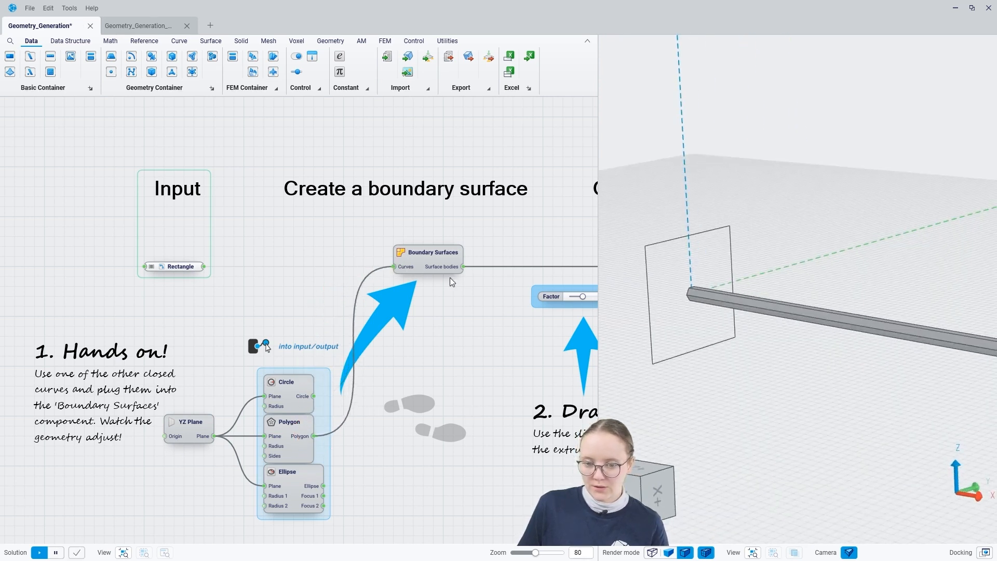
scroll(672, 303, "down", 2)
Step: Connect the Ellipse output to the Curves input of Boundary Surfaces
left_click_drag(323, 485, 394, 266)
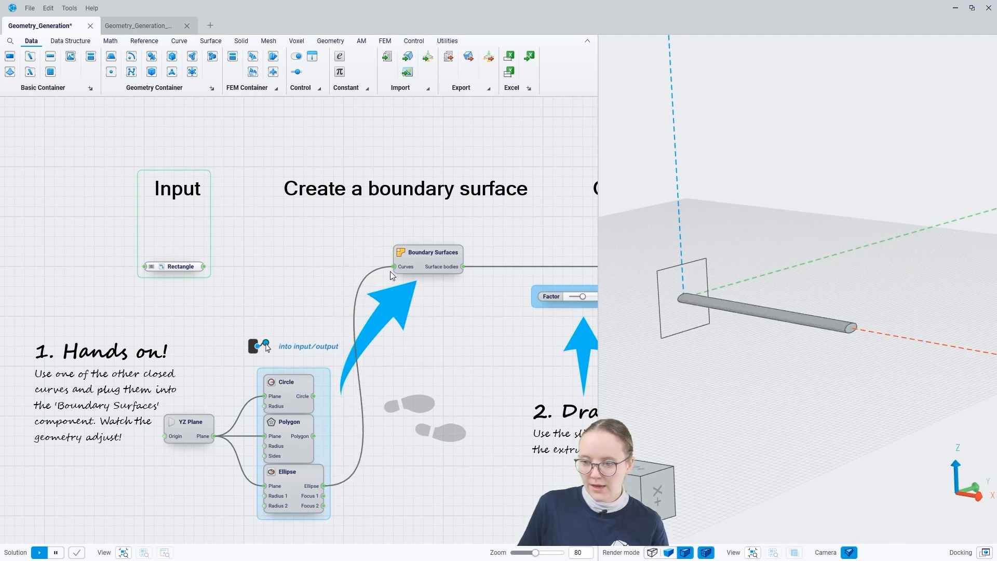
mouse_move(787, 363)
middle_mouse_down()
mouse_move(765, 361)
mouse_move(795, 357)
middle_mouse_up()
Step: Hide the Rectangle input curve in the 3D view
left_click(172, 269)
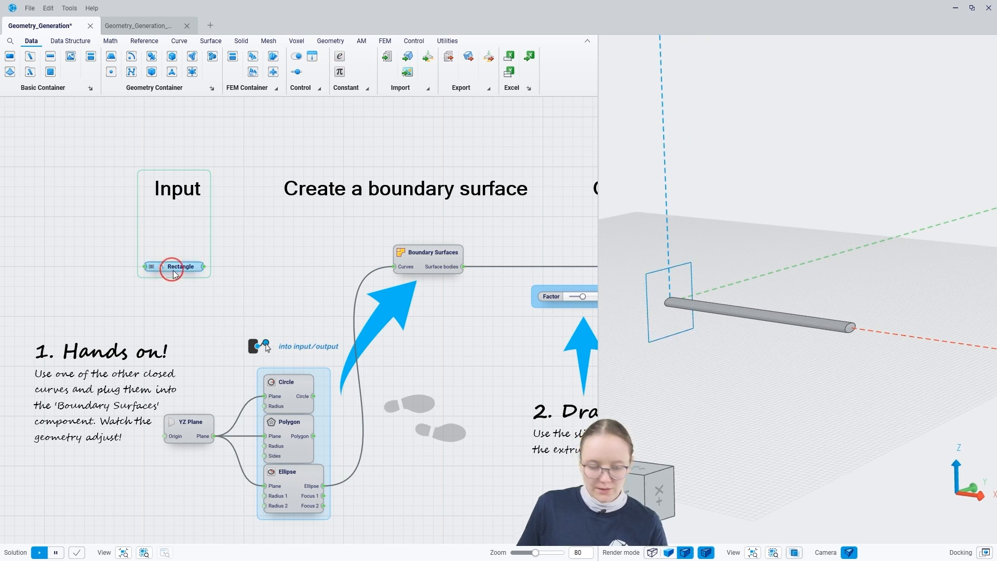
key("ctrl+c")
left_click(234, 305)
Step: Try the extrusion's Factor slider at 30 and 80, and leave it at 62
scroll(234, 305, "down", 1)
right_click_drag(507, 321, 372, 327)
scroll(381, 324, "up", 3)
right_click_drag(473, 348, 302, 385)
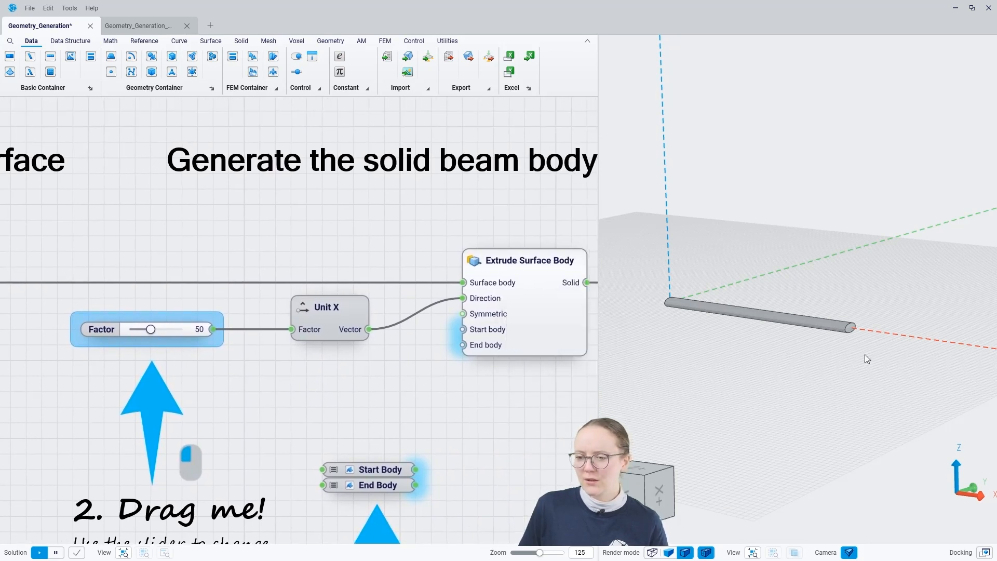
left_click_drag(150, 330, 124, 337)
scroll(634, 310, "up", 5)
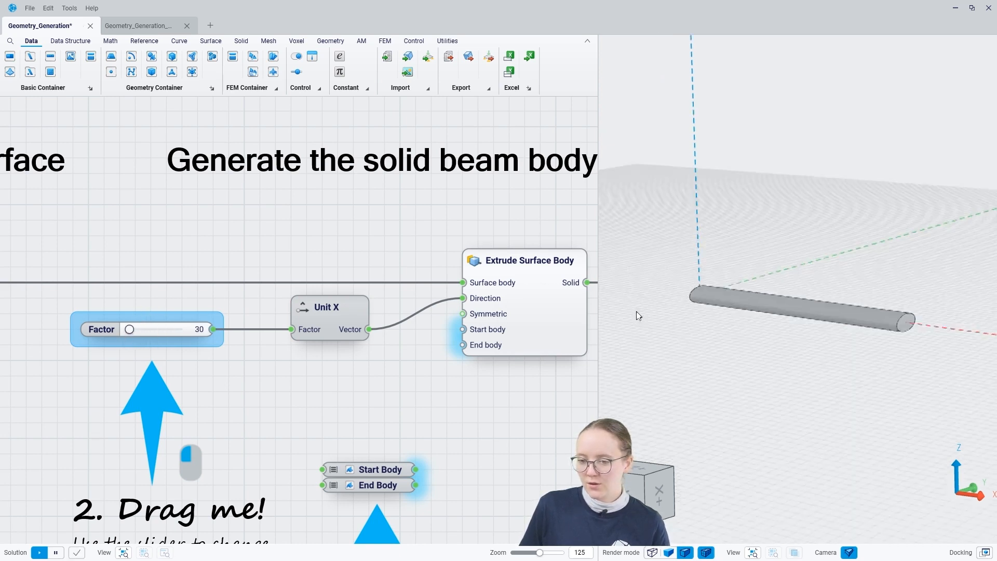
scroll(658, 310, "down", 2)
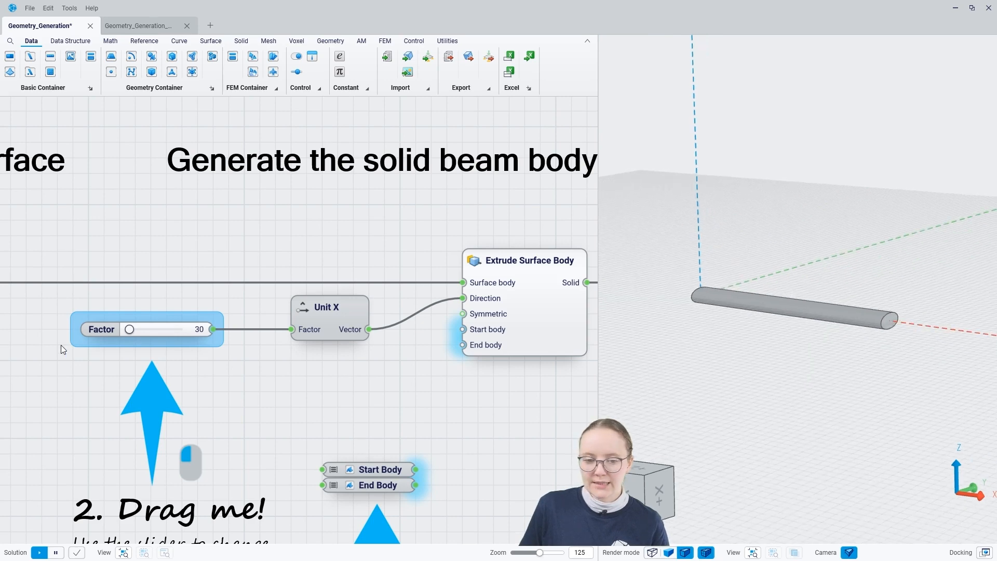
left_click_drag(131, 329, 182, 330)
scroll(643, 304, "down", 3)
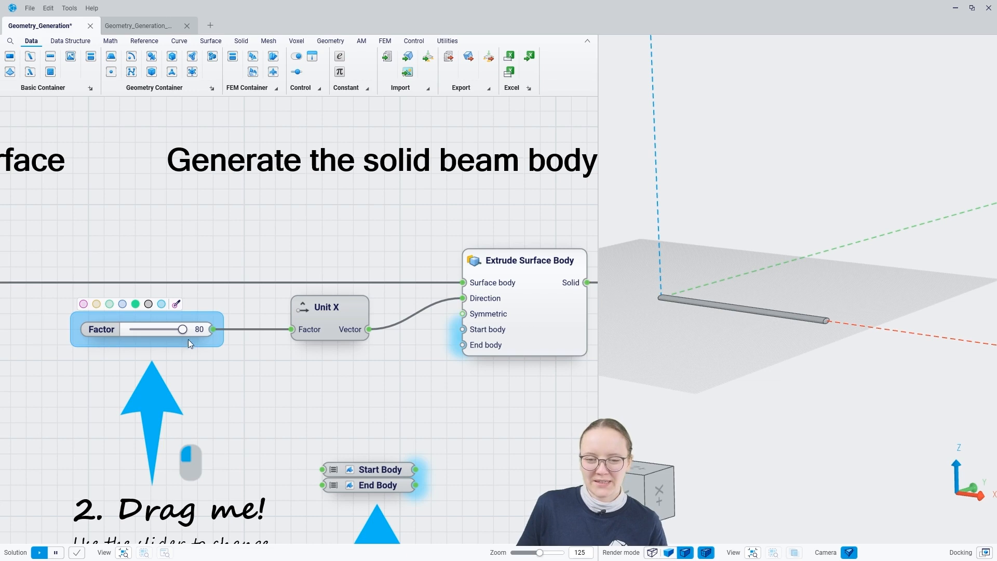
left_click_drag(182, 329, 161, 332)
Step: Connect the Rectangle input container to the Curves input of Boundary Surfaces in place of the Ellipse
scroll(291, 331, "down", 5)
scroll(85, 329, "up", 5)
left_click_drag(88, 291, 393, 293)
scroll(220, 287, "down", 4)
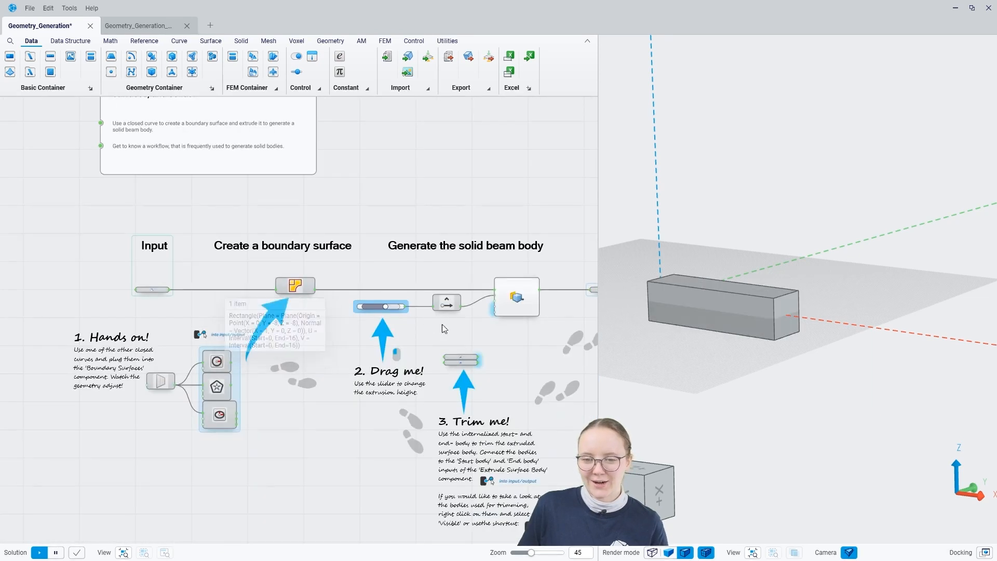
Step: Make the Start Body and End Body trimming bodies visible in the 3D view
scroll(405, 329, "up", 5)
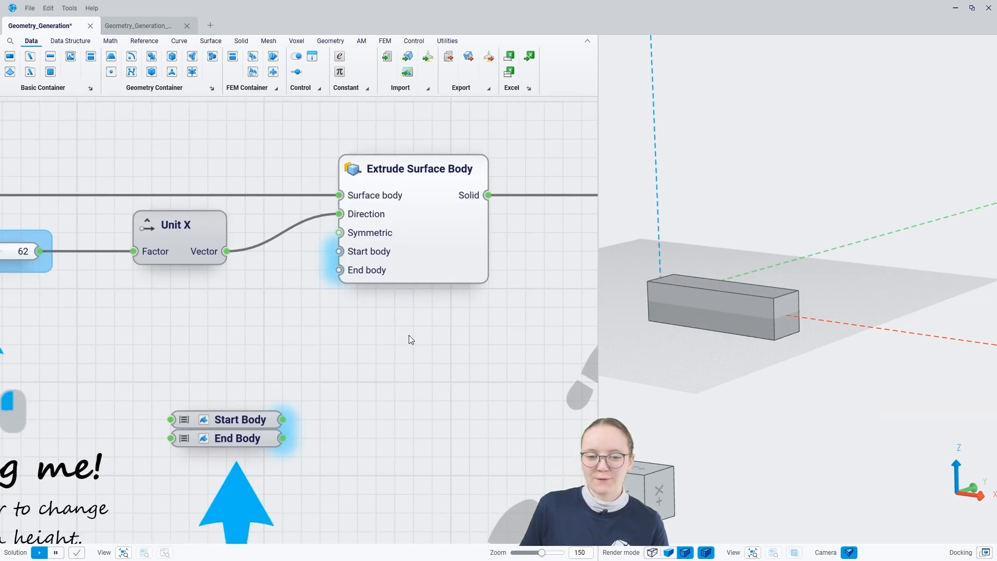
left_click(216, 420)
key("ctrl+c")
left_click(227, 438)
key("ctrl+c")
left_click(336, 413)
Step: Hide the extruded beam body and view the two trimming bodies close up from an angle
left_click(705, 304)
key("ctrl+q")
middle_click_drag(686, 315, 726, 360)
scroll(666, 318, "up", 6)
mouse_move(734, 313)
middle_mouse_down()
mouse_move(670, 316)
mouse_move(752, 322)
mouse_move(725, 325)
mouse_move(696, 291)
mouse_move(740, 314)
middle_mouse_up()
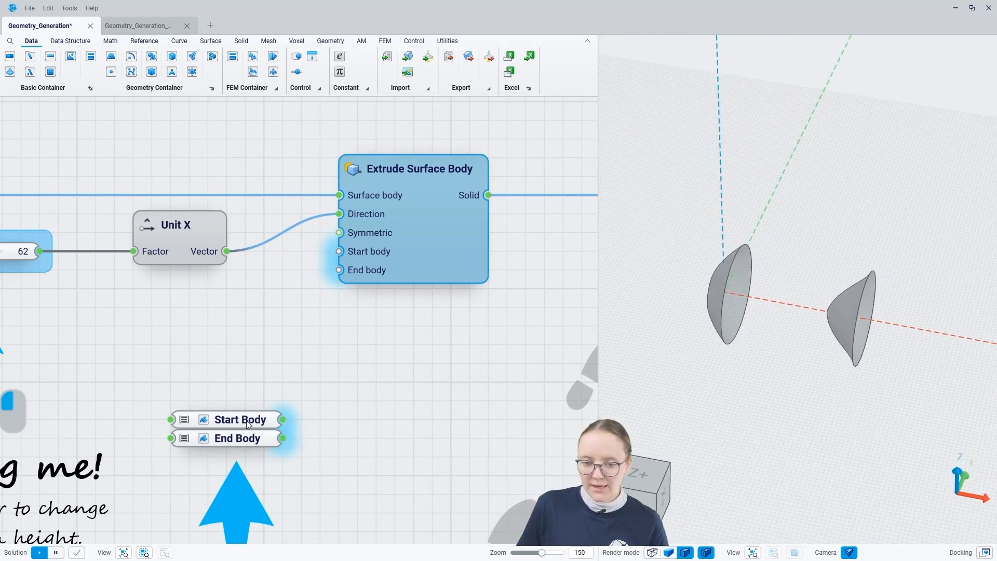
Step: Show the extruded beam again and connect Start Body and End Body to the matching inputs of Extrude Surface Body
left_click(464, 309)
left_click(460, 269)
key("ctrl+c")
left_click(472, 377)
left_click_drag(282, 418, 297, 444)
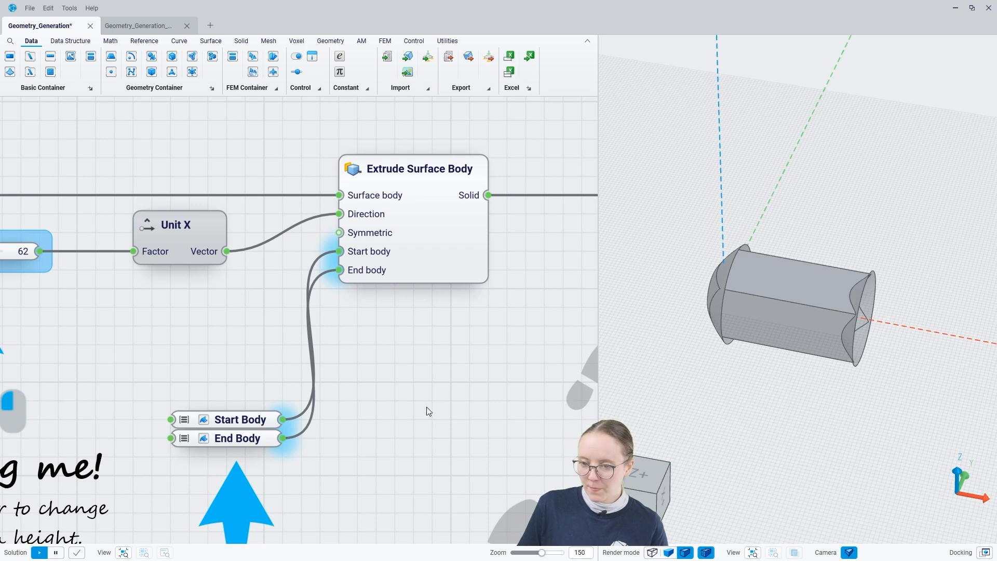
mouse_move(748, 398)
middle_mouse_down()
mouse_move(743, 378)
mouse_move(757, 373)
mouse_move(740, 372)
middle_mouse_up()
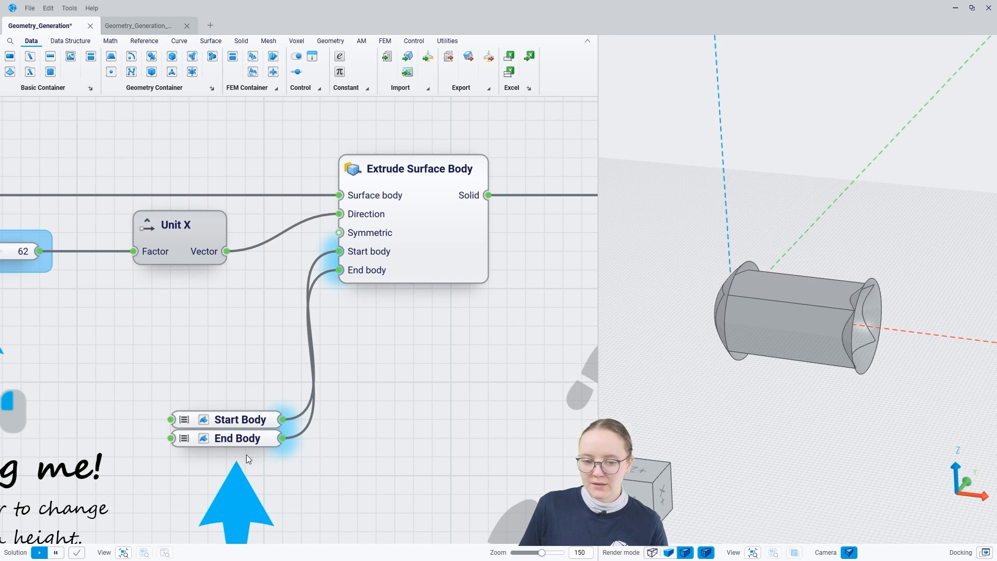
Step: Hide the Start Body and End Body and inspect the trimmed beam ends from several angles
left_click_drag(244, 450, 223, 413)
key("ctrl+c")
left_click(412, 410)
mouse_move(820, 361)
middle_mouse_down()
mouse_move(753, 338)
mouse_move(845, 394)
mouse_move(939, 413)
middle_mouse_up()
scroll(782, 320, "up", 5)
middle_click_drag(796, 306, 730, 301)
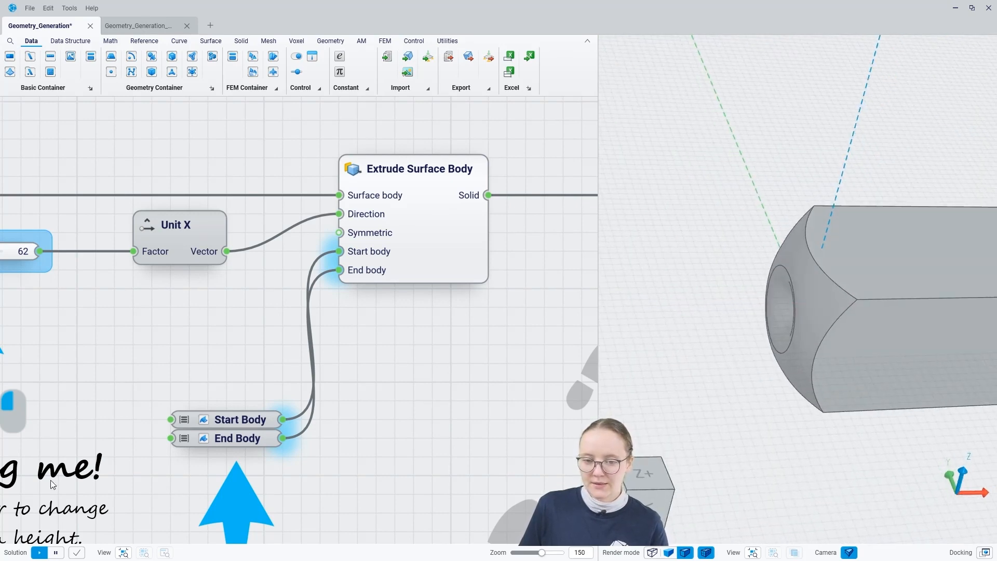
scroll(700, 226, "down", 4)
mouse_move(870, 281)
middle_mouse_down()
mouse_move(798, 279)
mouse_move(859, 293)
middle_mouse_up()
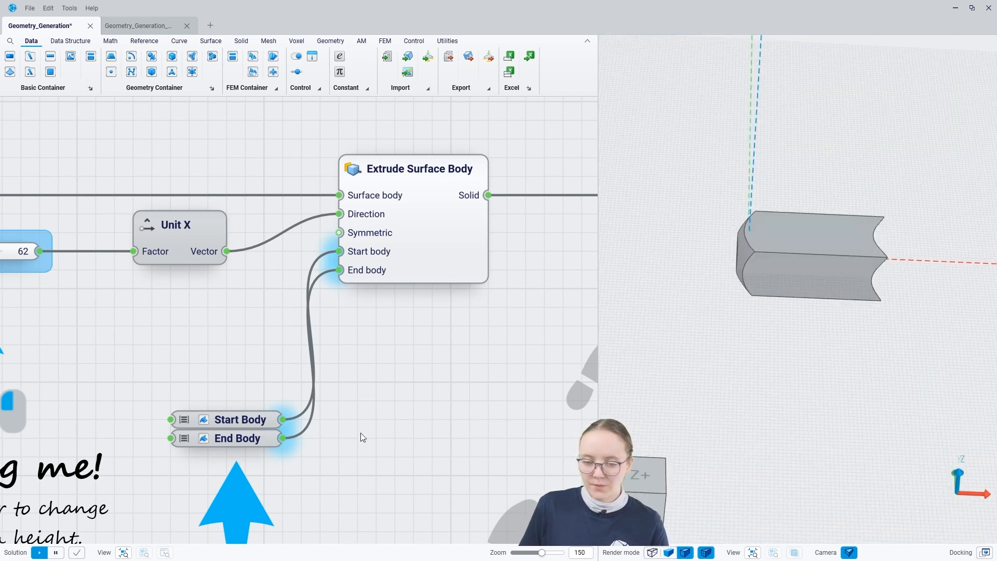
Step: Delete the connections from Start Body and End Body to Extrude Surface Body
left_click_drag(333, 344, 287, 320)
key("Delete")
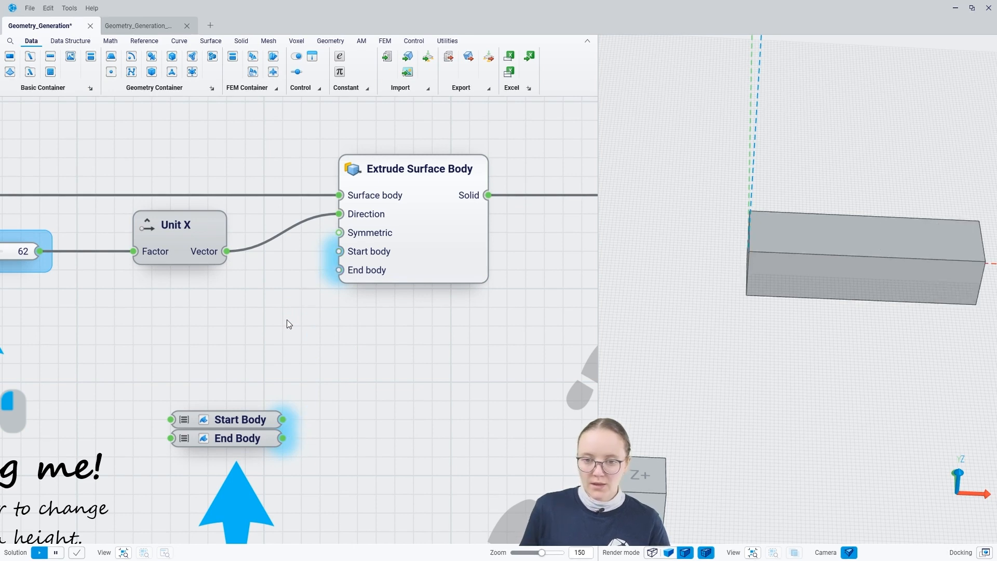
Step: Add a Boolean Toggle set to On and connect it to the Symmetric input of Extrude Surface Body
mouse_move(371, 238)
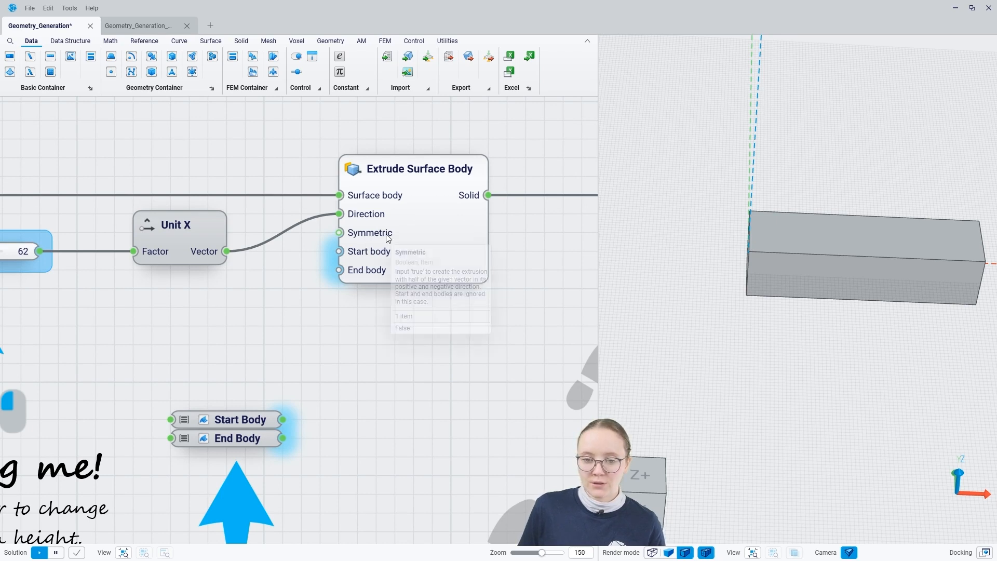
right_click(202, 313)
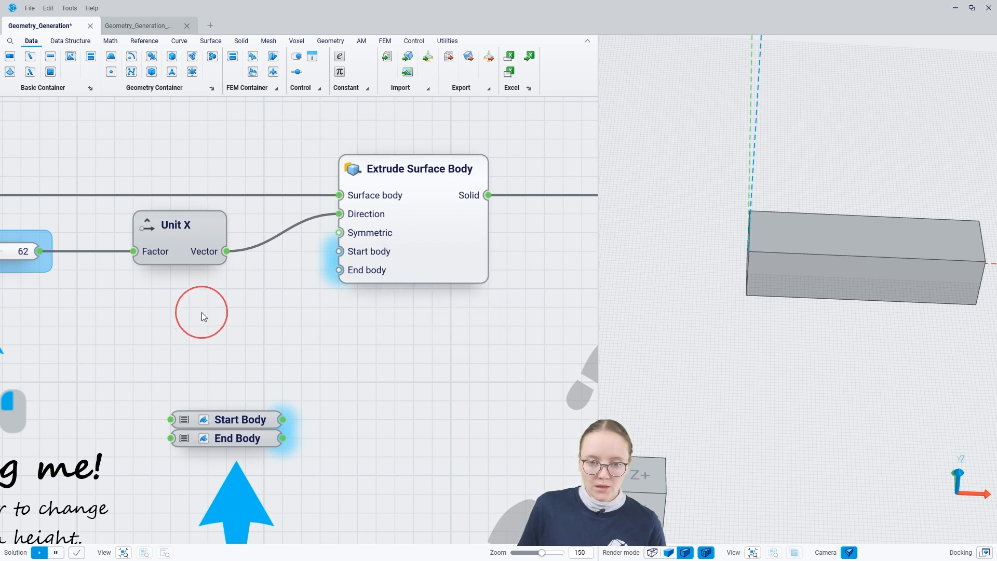
type("boolean t")
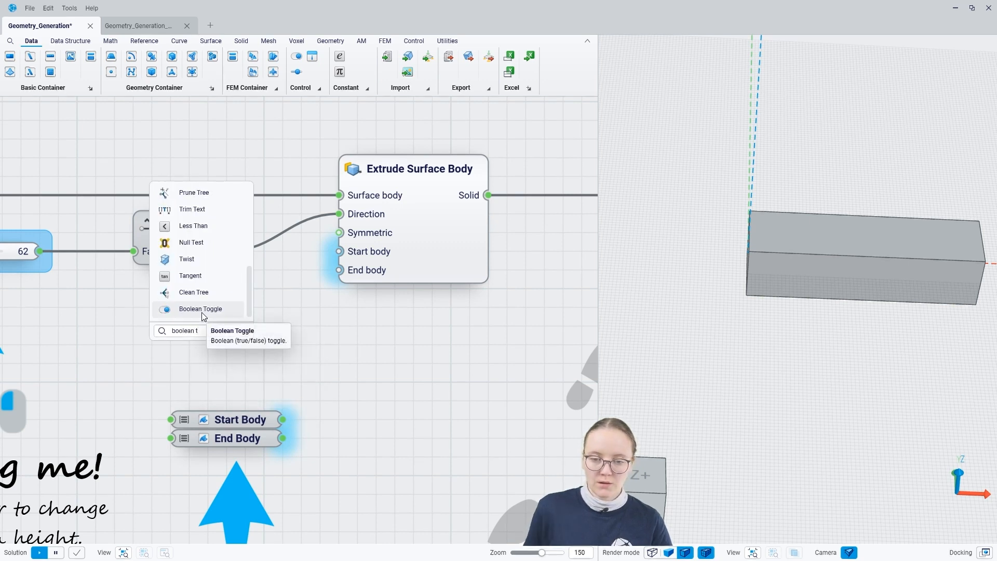
left_click(202, 309)
left_click_drag(264, 306, 338, 232)
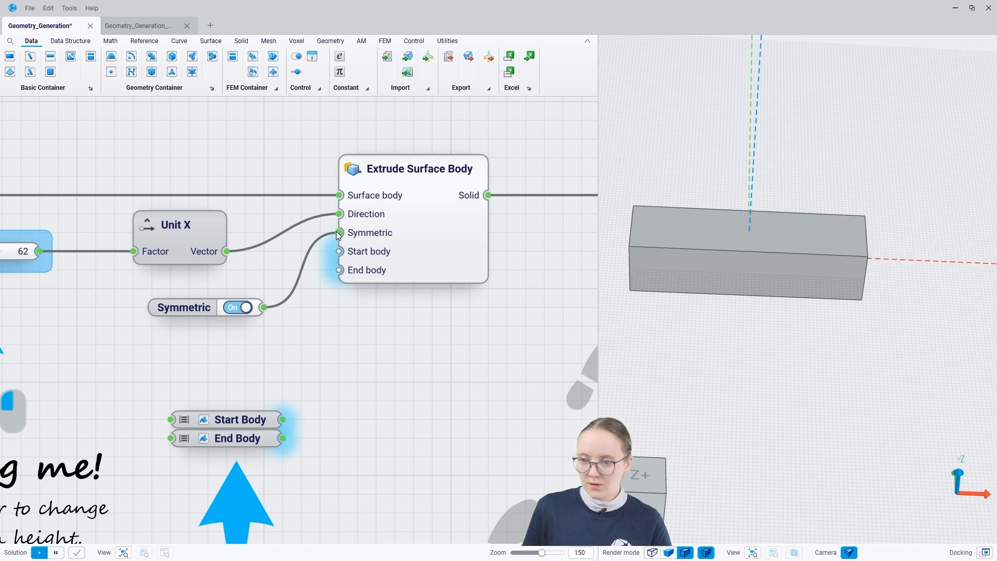